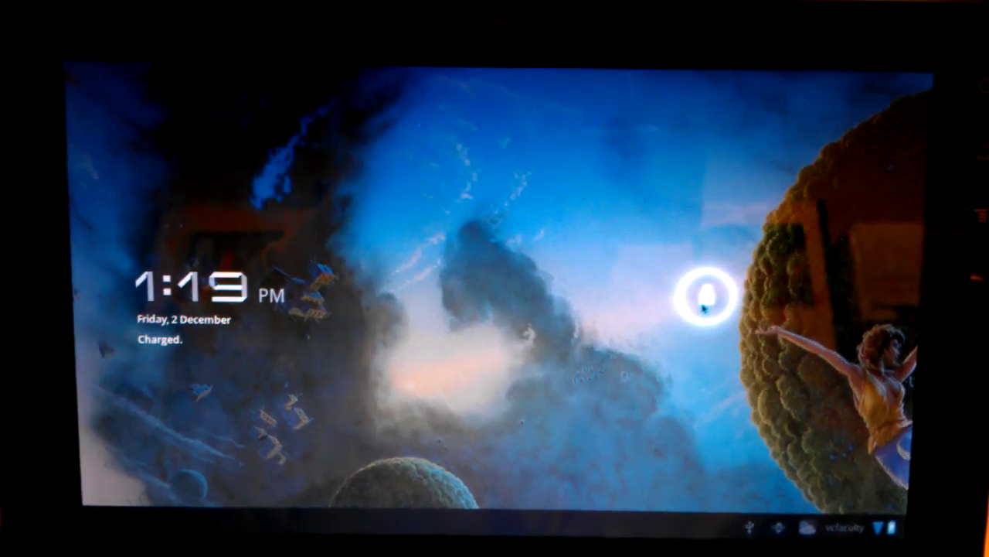
Step: Unlock the tablet and make the Gmail inbox widget taller
mouse_move(703, 286)
left_mouse_down()
mouse_move(583, 354)
mouse_move(450, 359)
left_mouse_up()
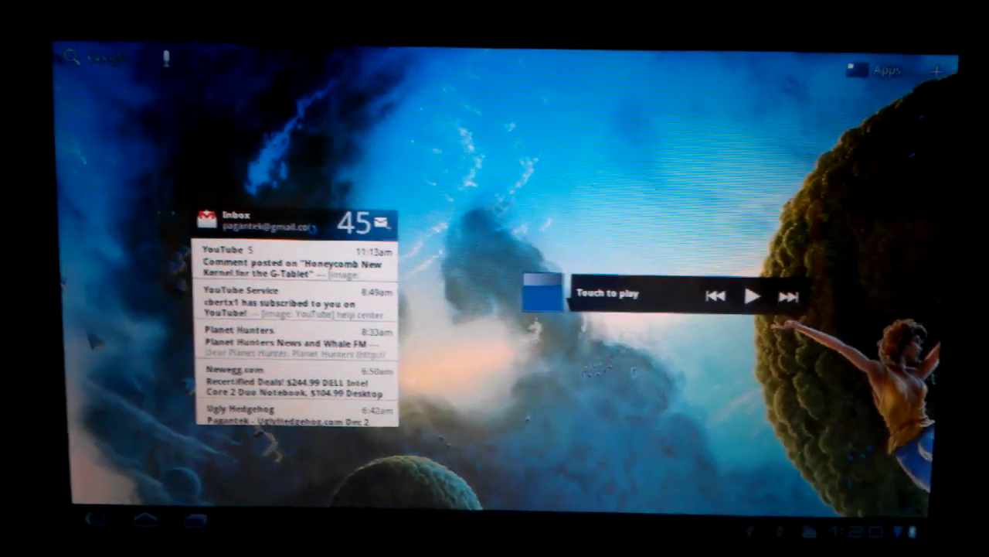
left_click_drag(313, 233, 313, 234)
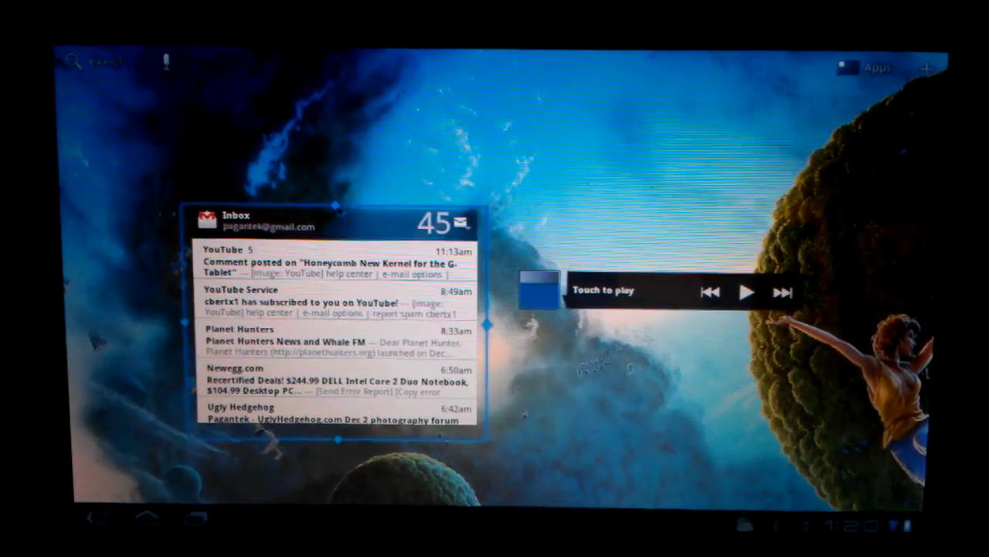
left_click_drag(336, 180, 338, 144)
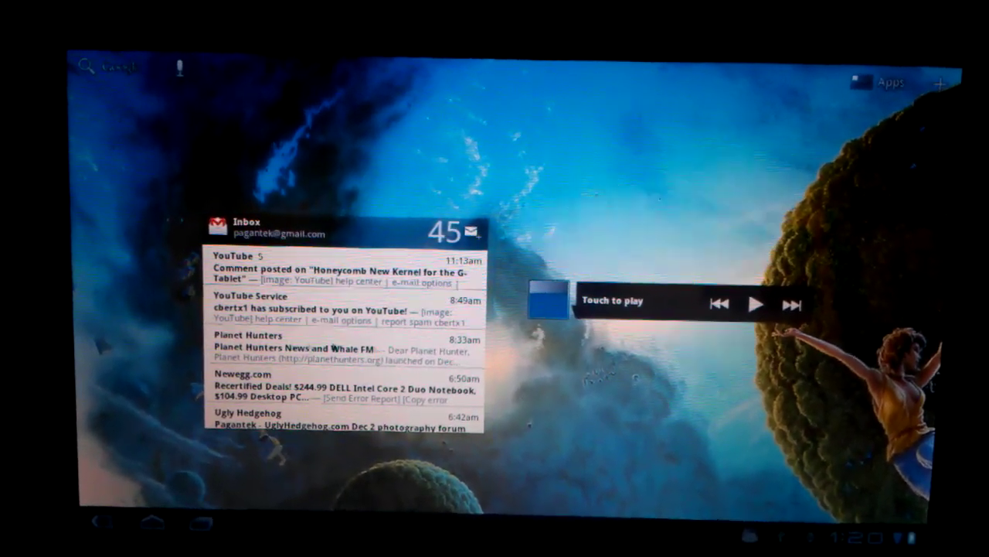
Step: Stretch the bookmarks widget to show another row, then swipe to the large-clock panel
left_click_drag(334, 348, 503, 353)
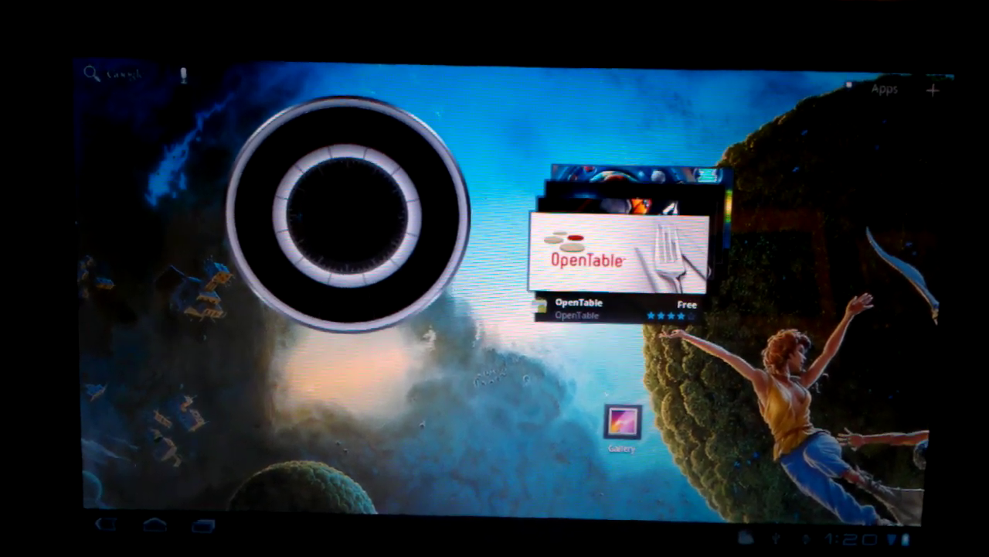
left_click_drag(523, 373, 192, 344)
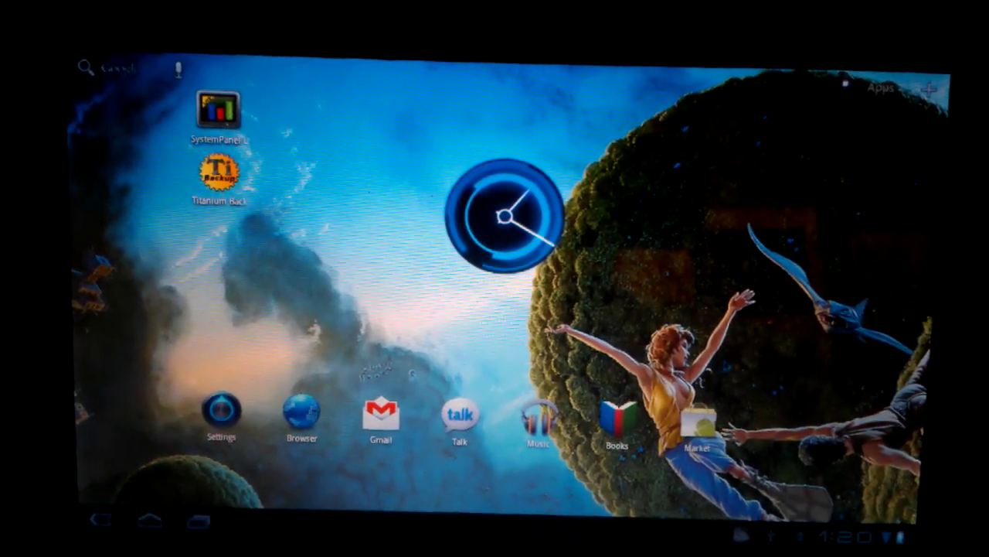
left_click_drag(618, 332, 348, 331)
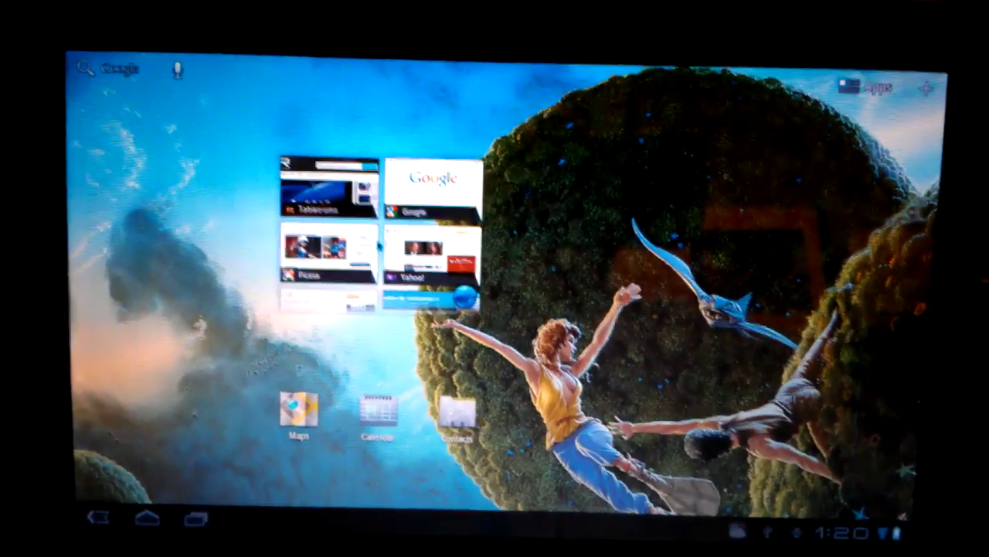
left_click_drag(387, 245, 389, 251)
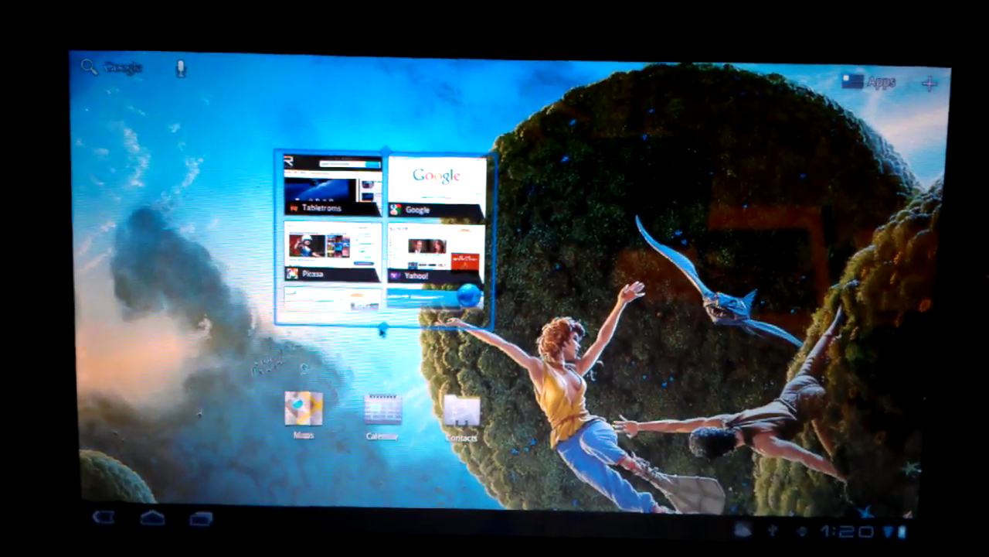
left_click_drag(379, 348, 378, 374)
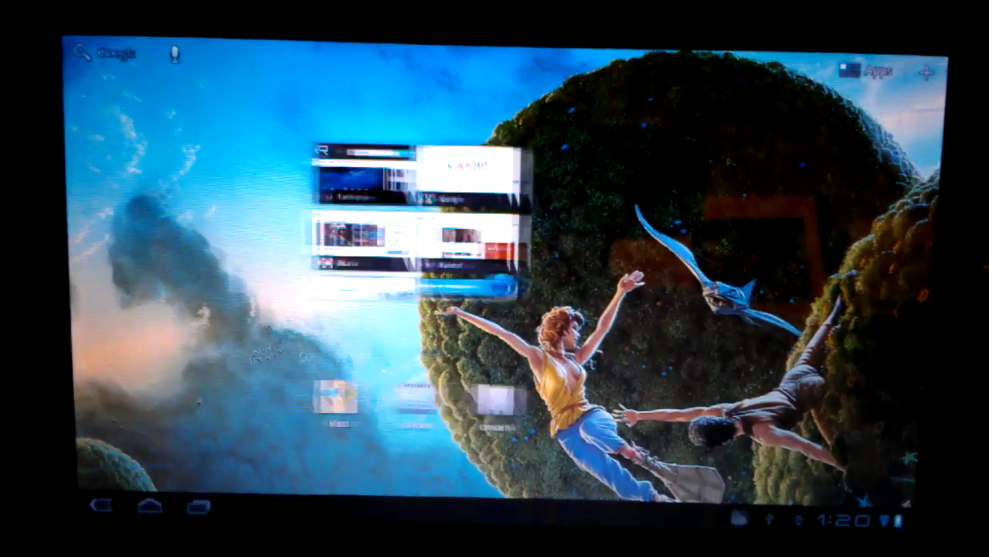
left_click_drag(357, 353, 696, 353)
left_click_drag(379, 333, 695, 333)
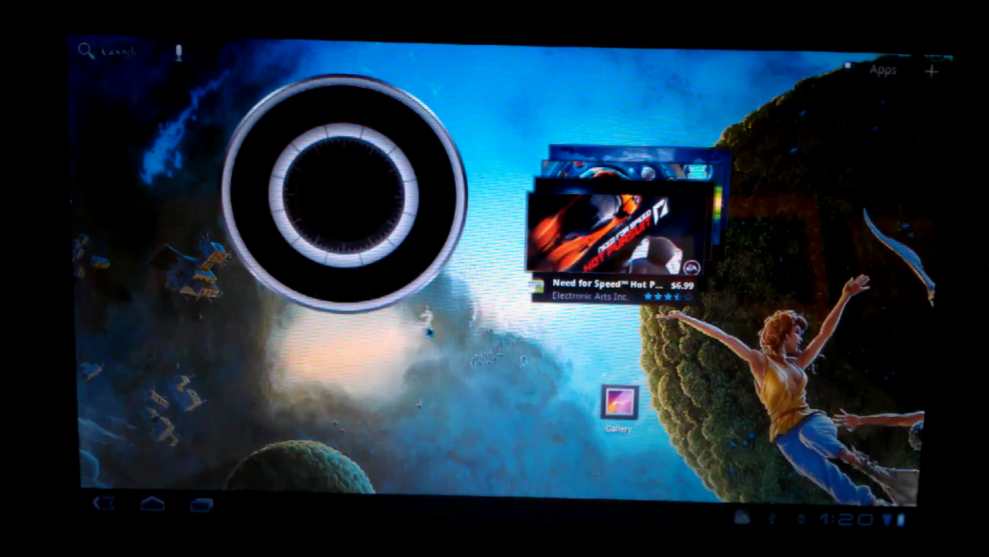
Step: Find the calendar agenda widget's panel and stretch the widget to list three upcoming events
left_click_drag(422, 329, 696, 340)
mouse_move(425, 333)
left_mouse_down()
mouse_move(696, 332)
mouse_move(386, 333)
left_mouse_up()
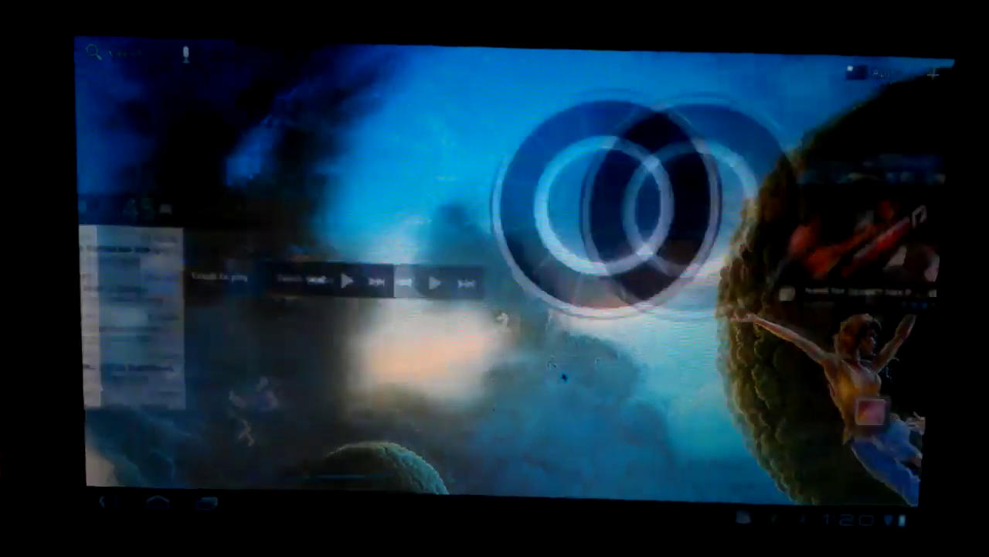
left_click_drag(695, 332, 386, 333)
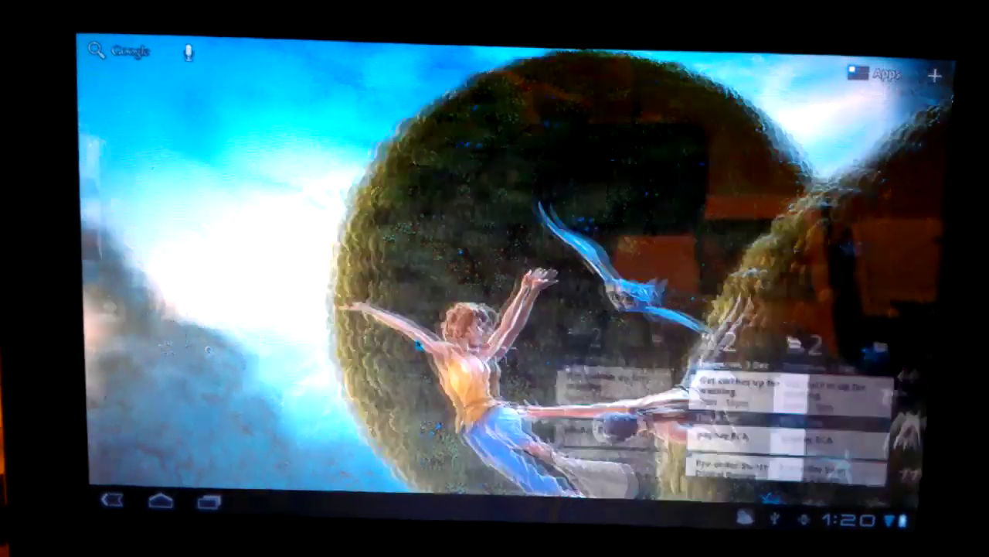
left_click_drag(386, 333, 696, 333)
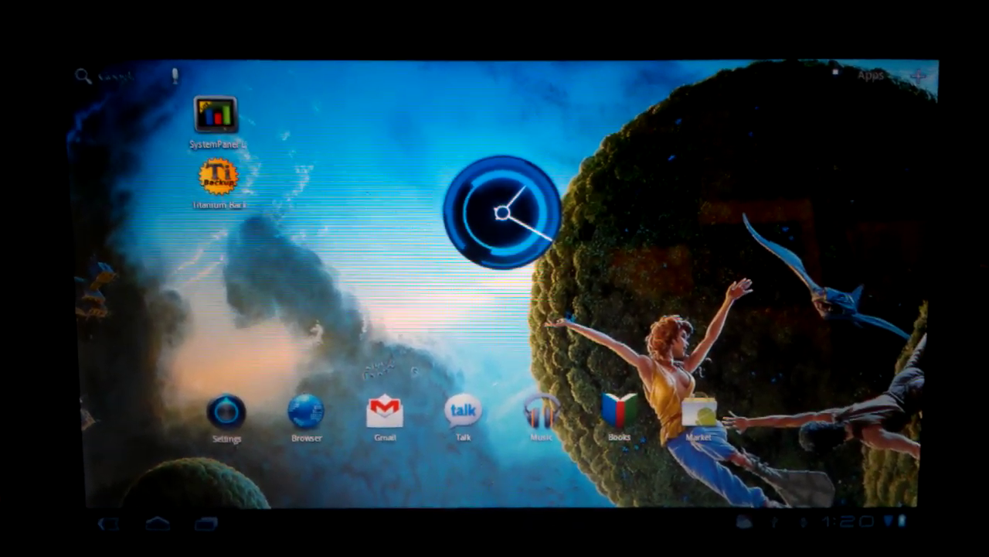
left_click_drag(309, 310, 618, 310)
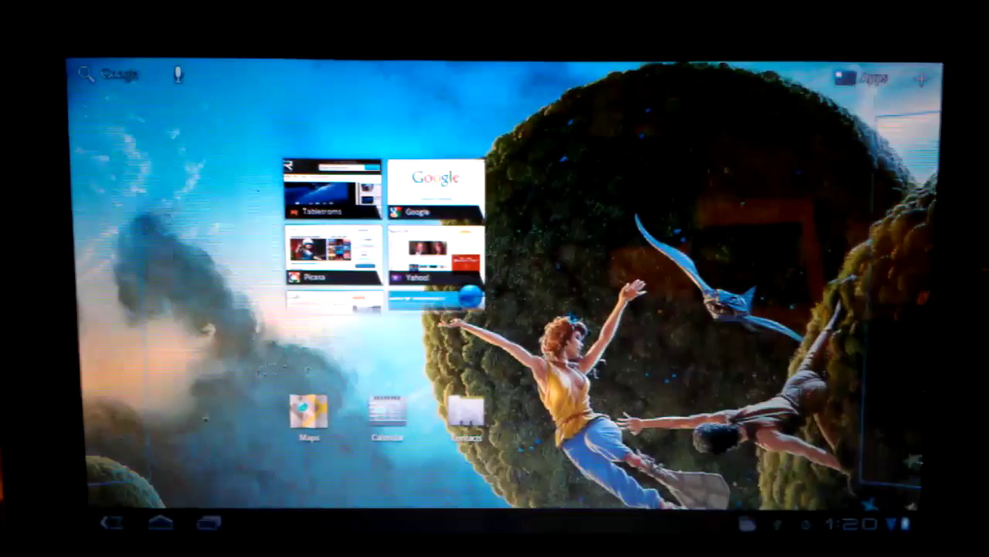
left_click_drag(696, 309, 310, 309)
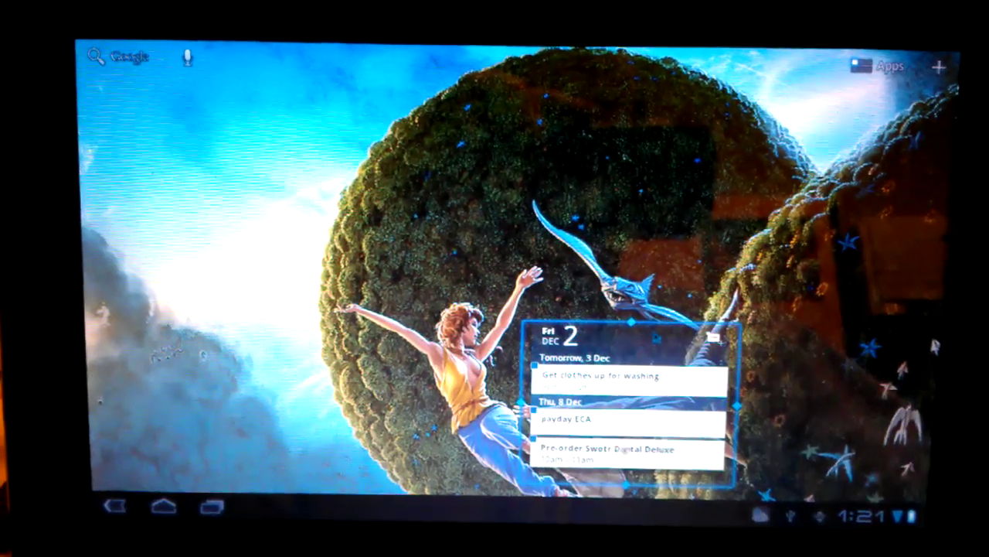
mouse_move(626, 301)
left_mouse_down()
mouse_move(626, 213)
mouse_move(636, 325)
left_mouse_up()
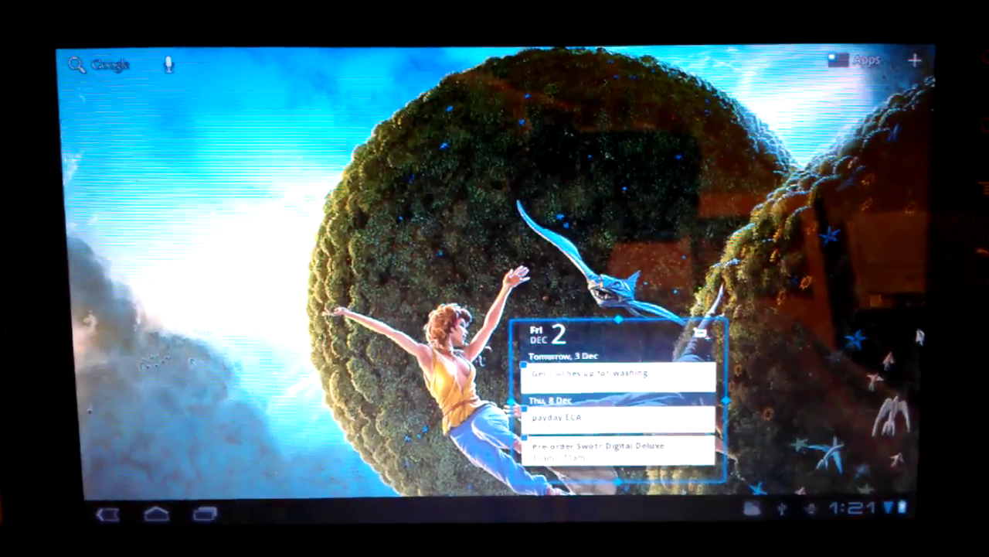
Step: Show all apps and page through both app drawer pages, returning to the first
left_click(856, 56)
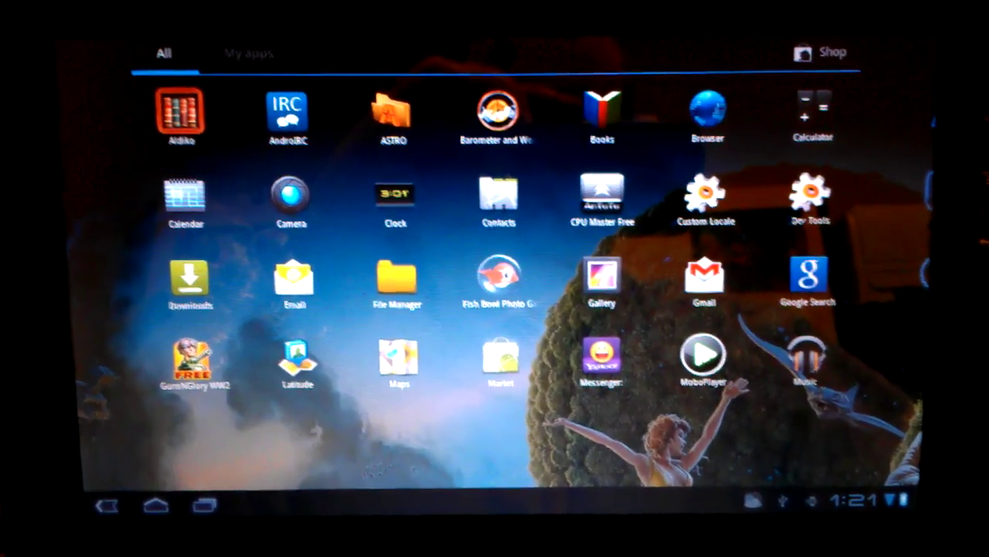
left_click_drag(696, 309, 309, 309)
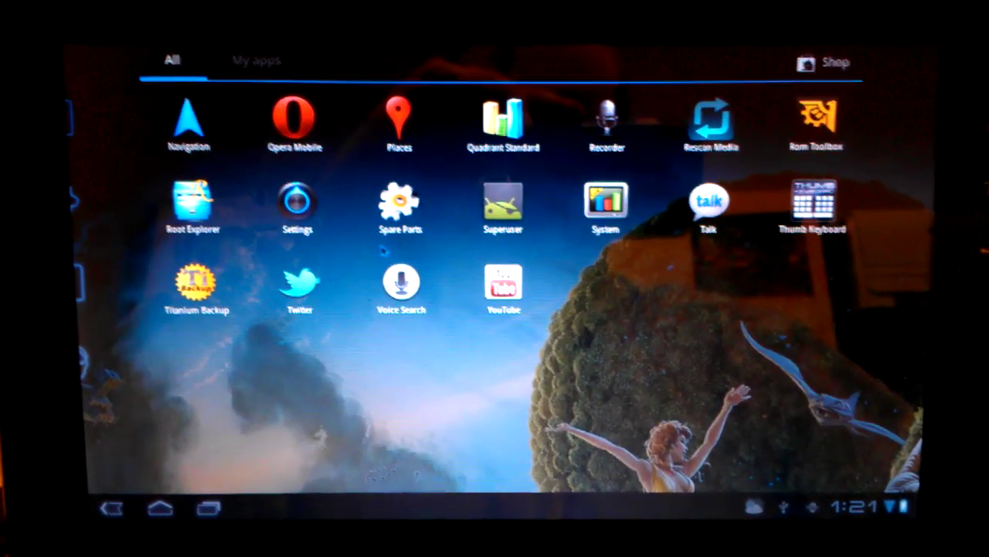
left_click_drag(384, 250, 634, 249)
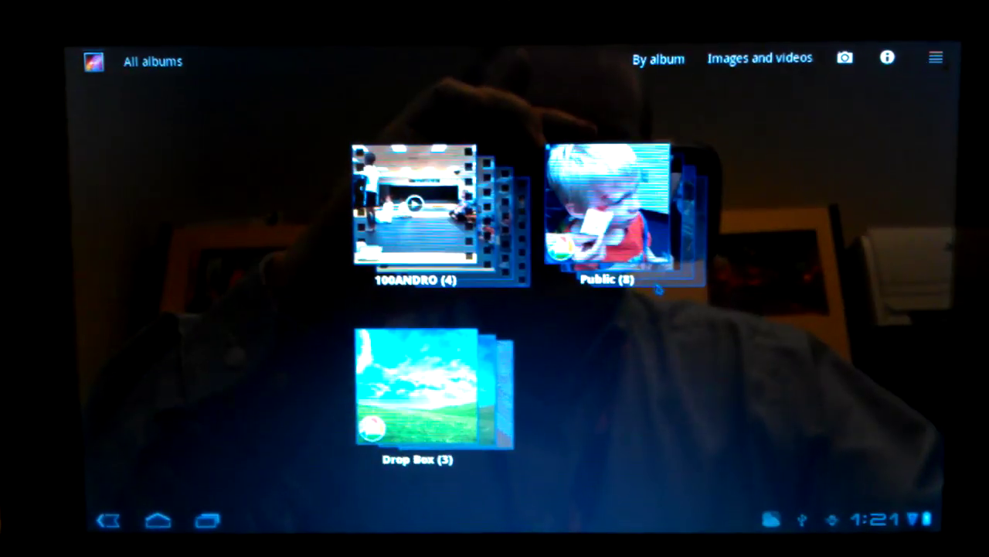
Step: Open the Public album and close a full-screen photo to return to its grid
left_click(605, 209)
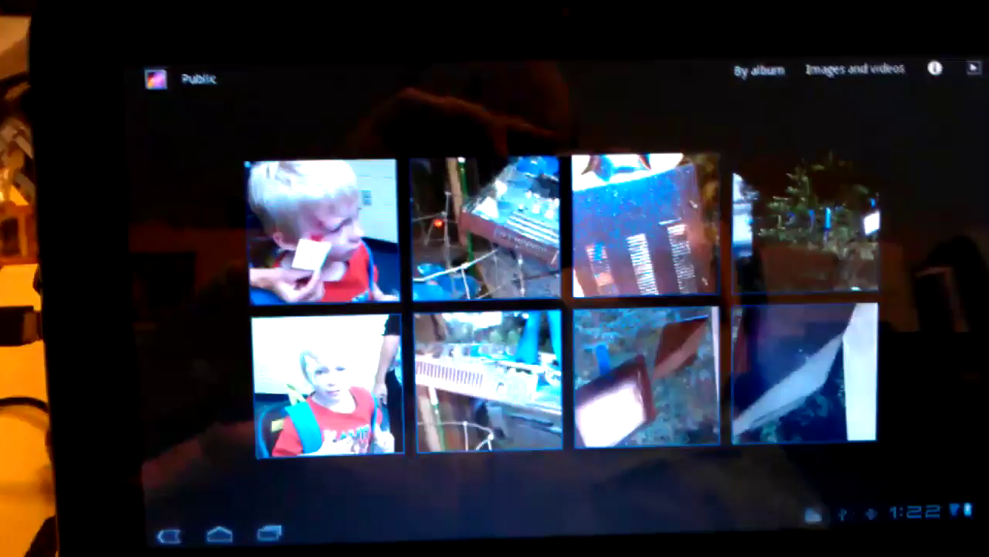
key("Escape")
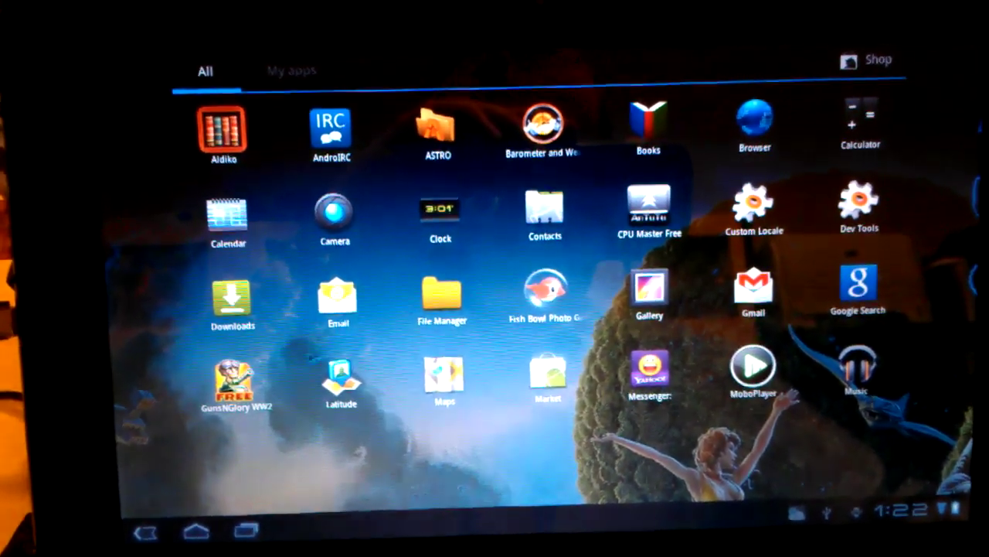
Step: Launch GunsNGlory WW2, lower the volume, and choose Wait on the not-responding warning
left_click(236, 384)
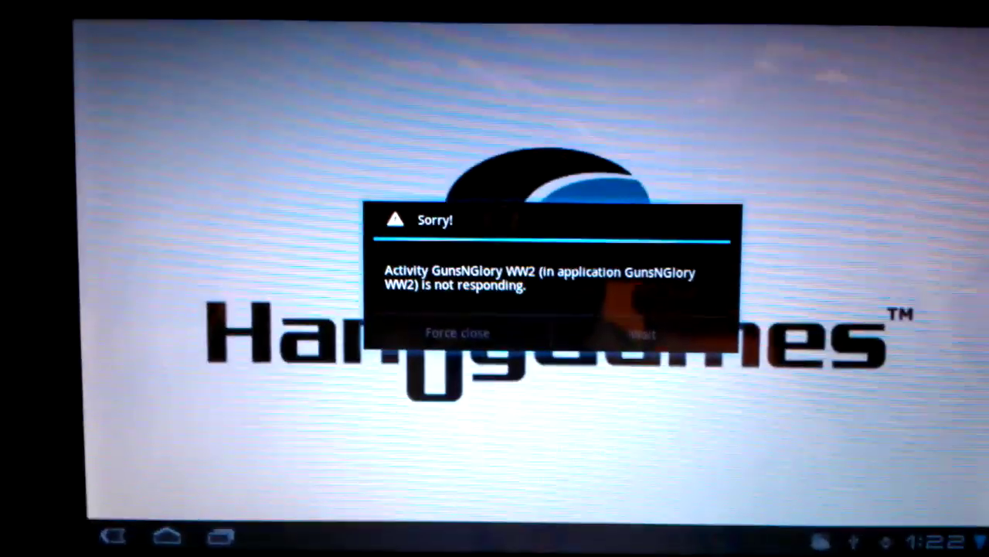
key("XF86AudioLowerVolume")
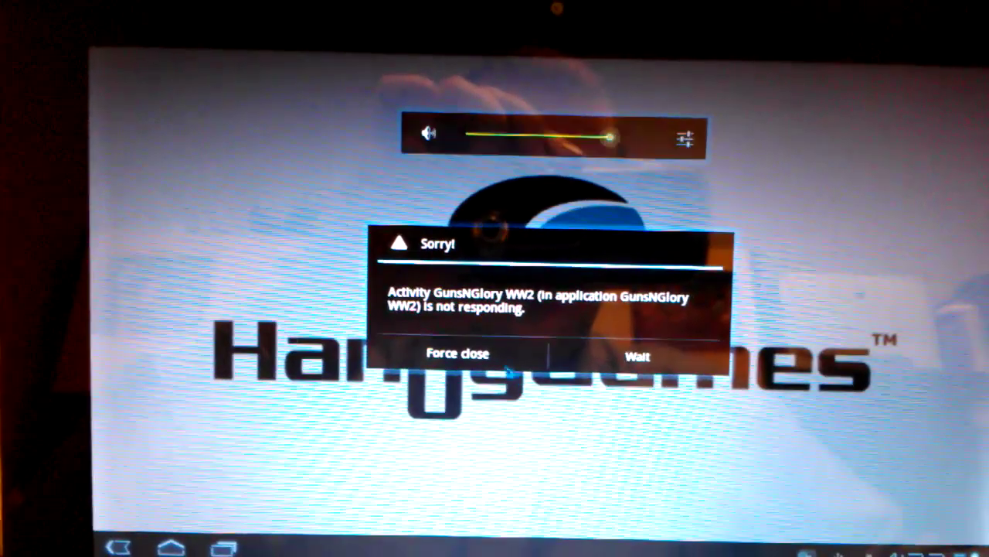
left_click(587, 360)
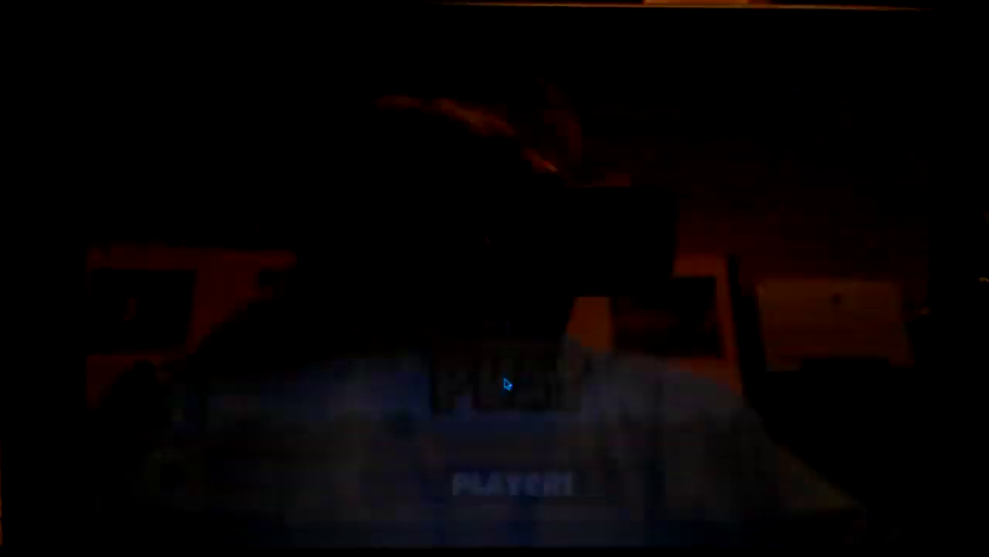
Step: Play level 1 on Easy as the German side, past the loading screen
left_click(507, 383)
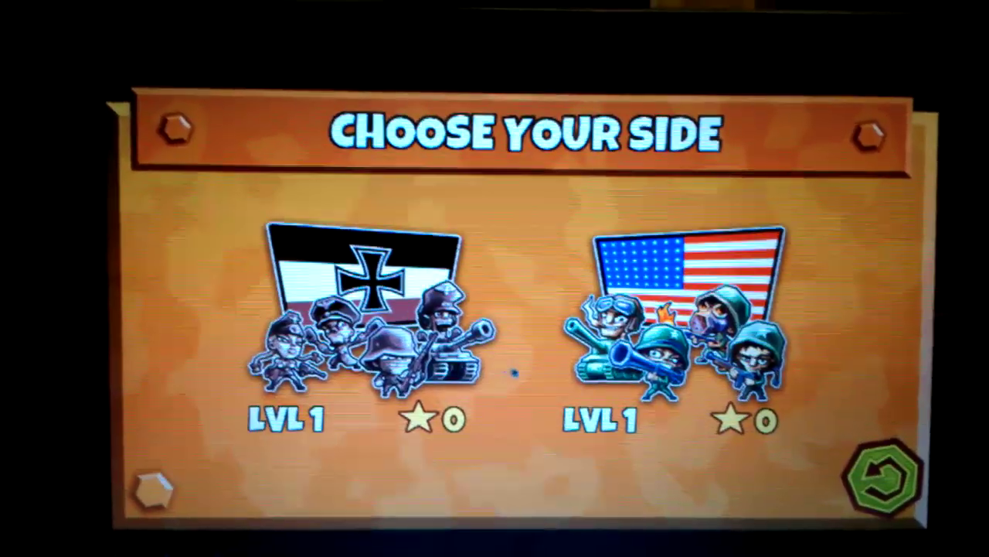
left_click(410, 344)
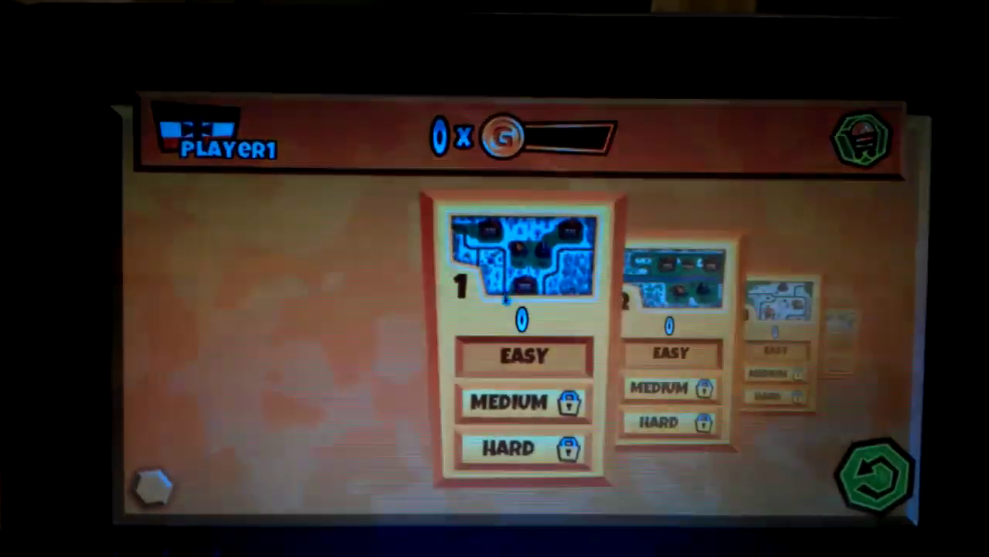
left_click(522, 356)
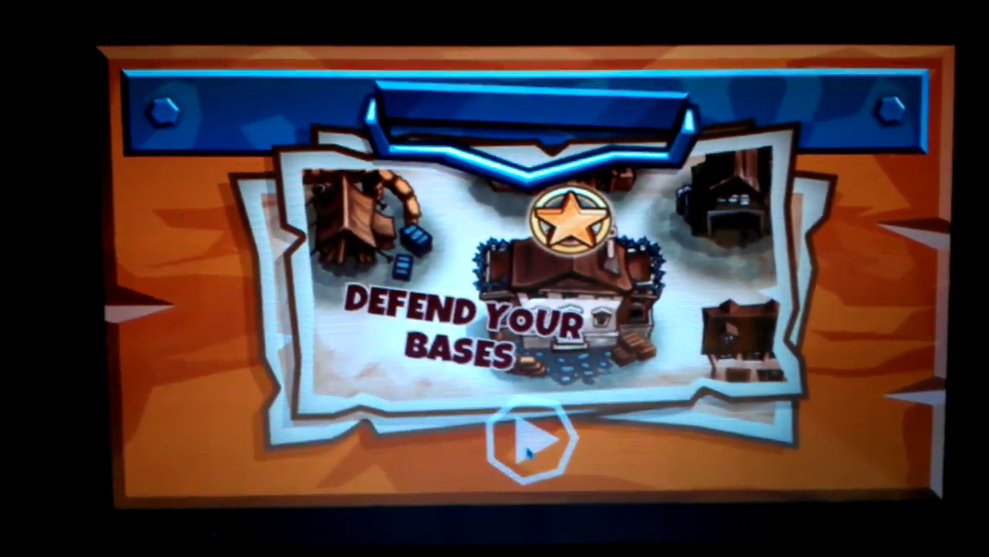
left_click(530, 444)
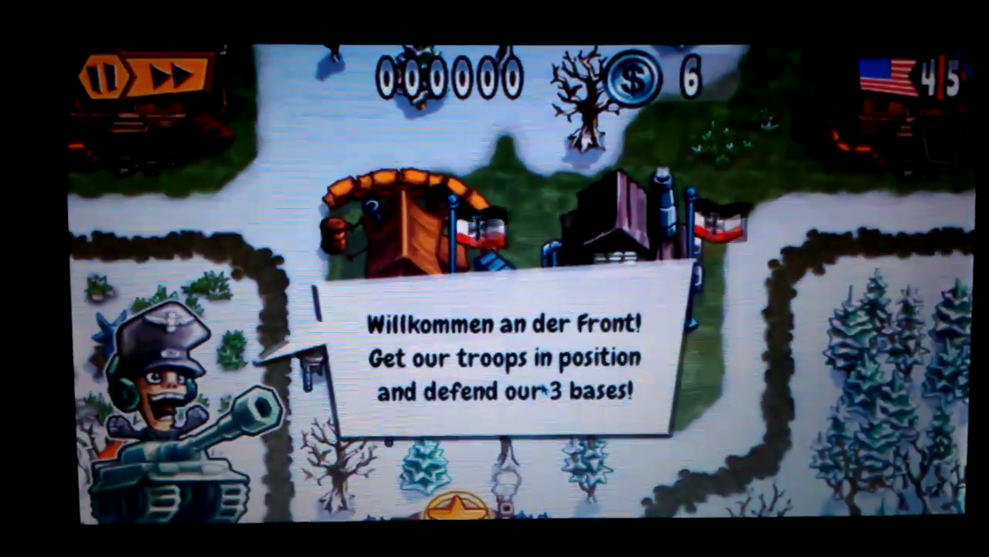
Step: Dismiss the welcome speech bubble about defending three bases
left_click(543, 388)
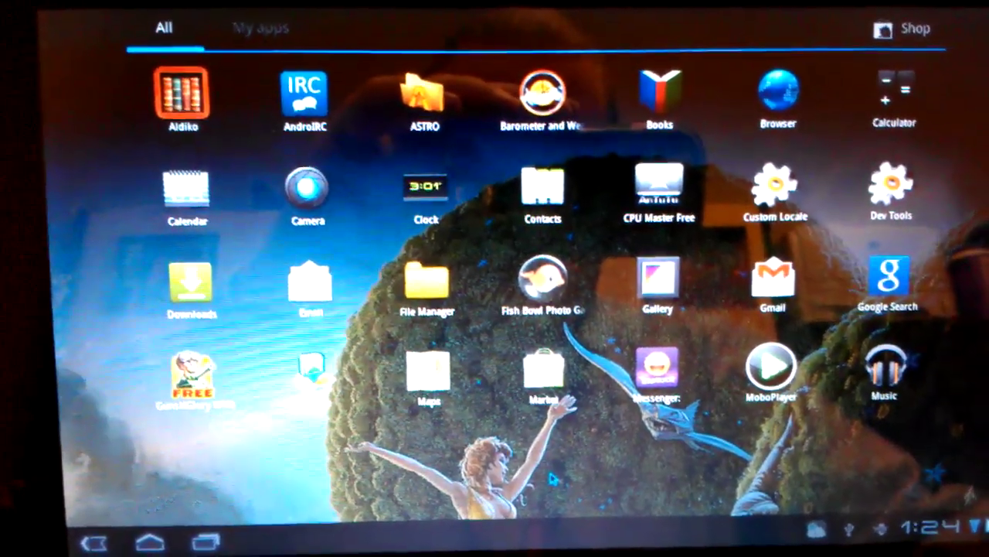
left_click_drag(696, 448, 256, 448)
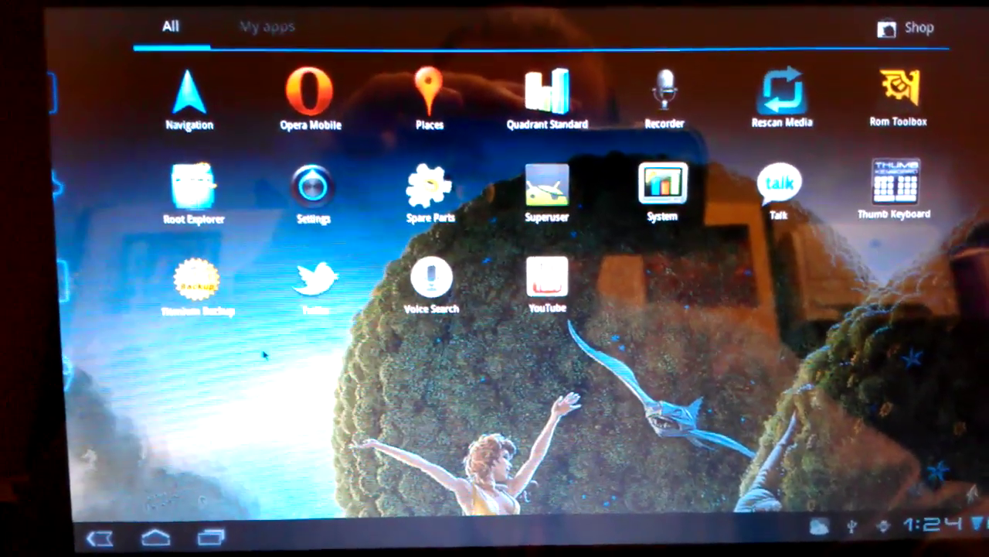
left_click_drag(255, 448, 696, 448)
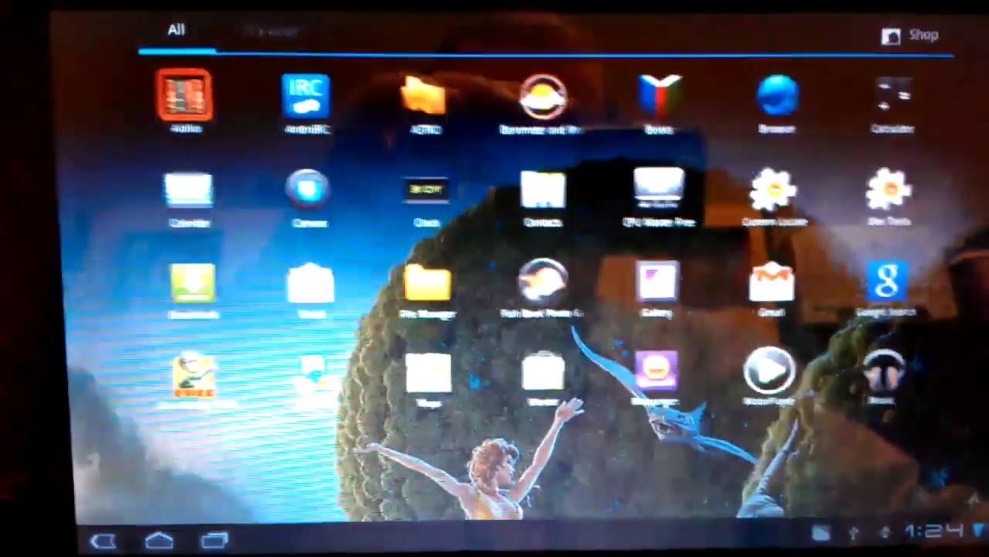